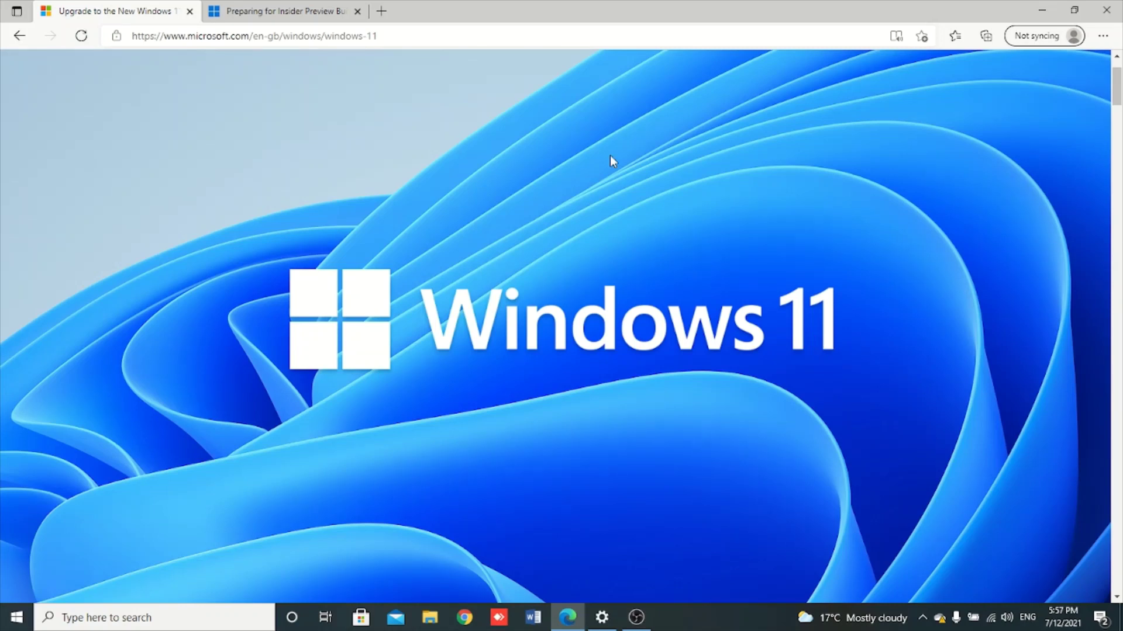
- Open the Insider Preview builds blog post, then return to the Windows 11 overview page
left_click(301, 11)
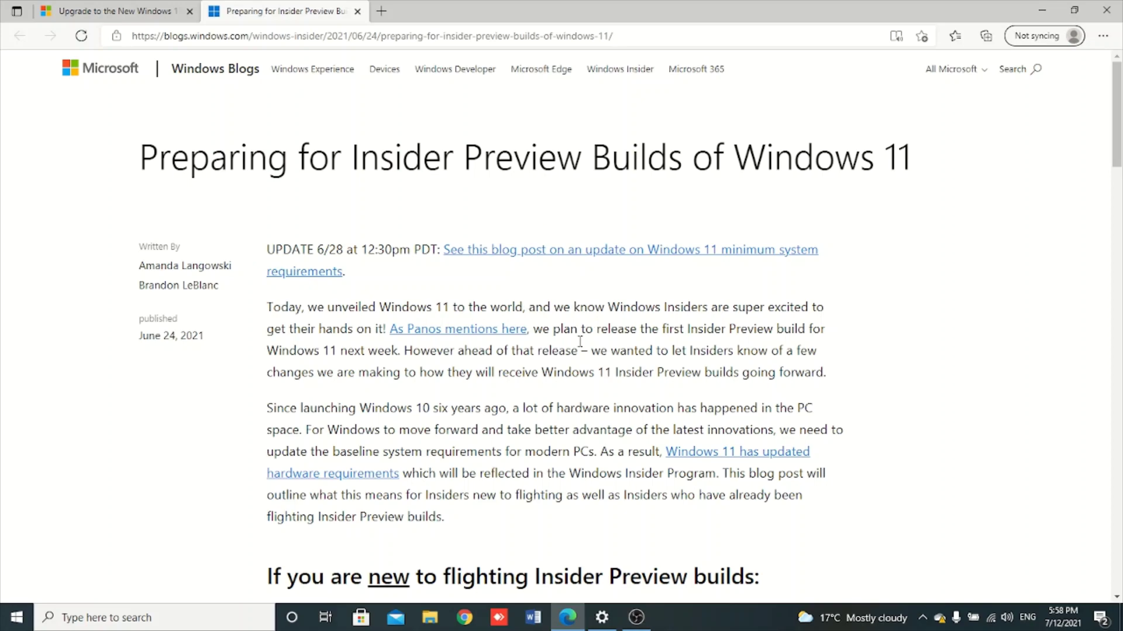
scroll(579, 342, "down", 8)
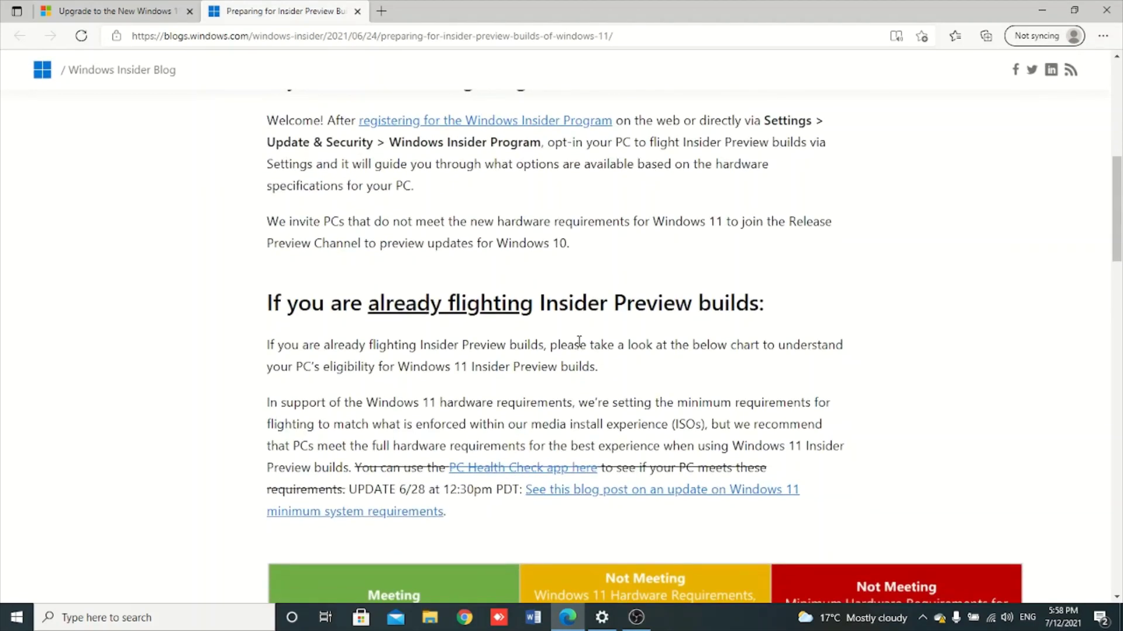
scroll(579, 341, "down", 8)
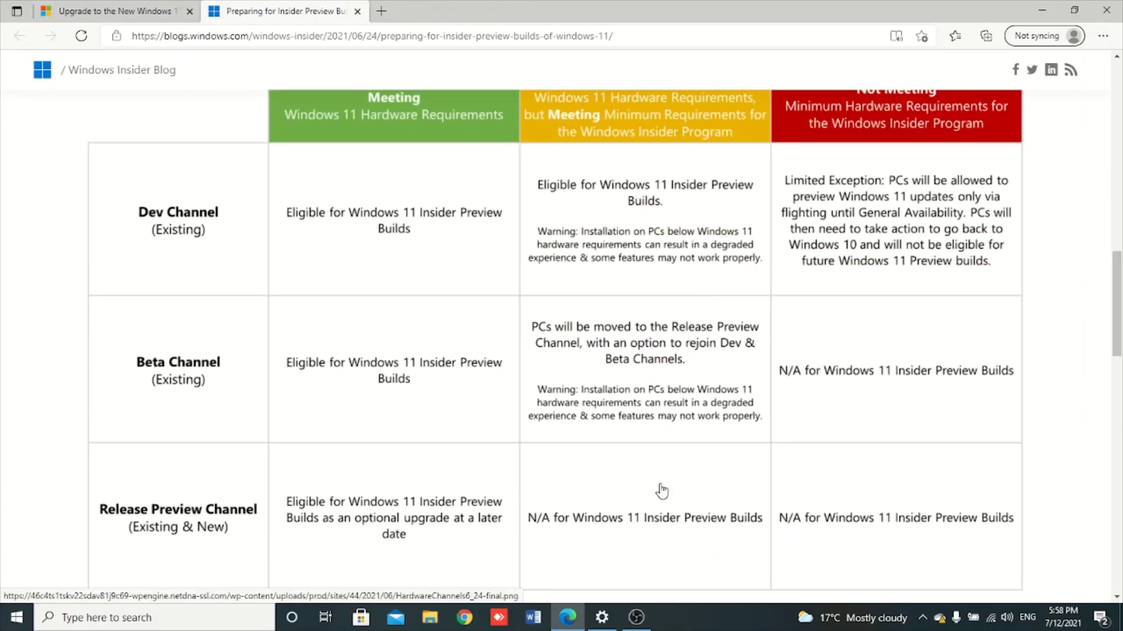
left_click(111, 11)
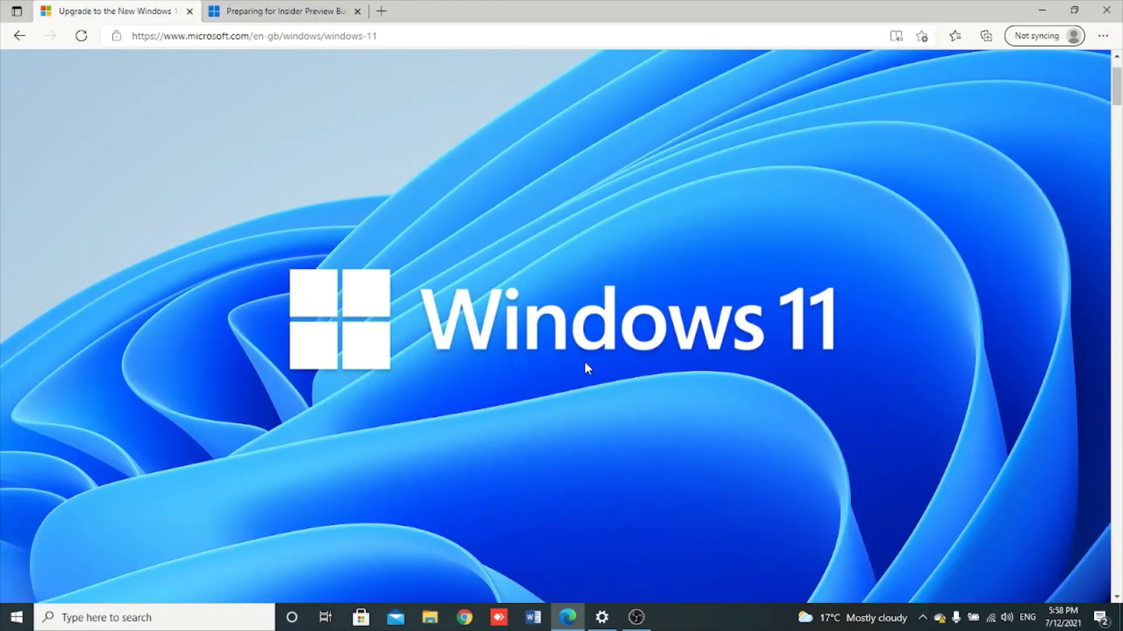
- Highlight the UEFI Secure Boot and TPM version 2.0 rows under Minimum system requirements
scroll(587, 368, "down", 20)
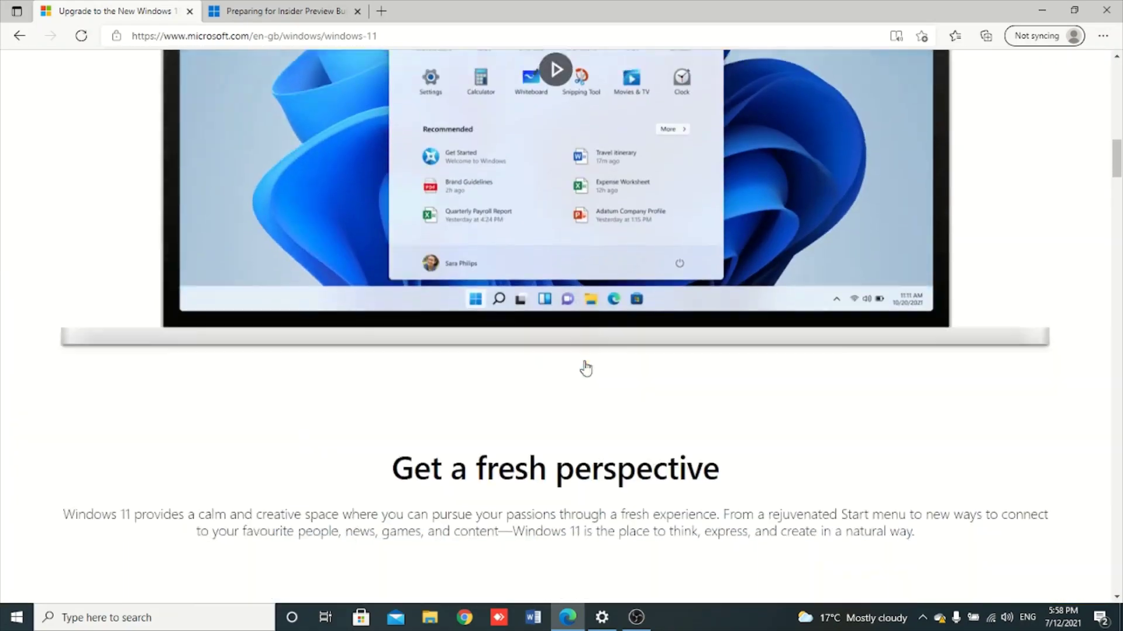
scroll(586, 368, "down", 10)
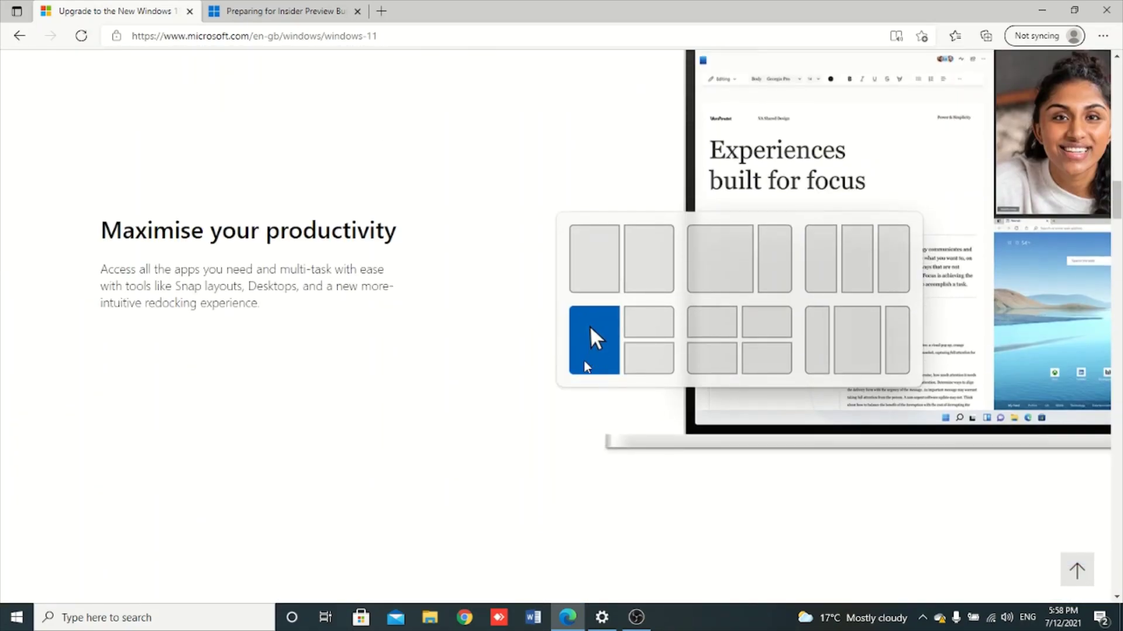
scroll(585, 367, "down", 10)
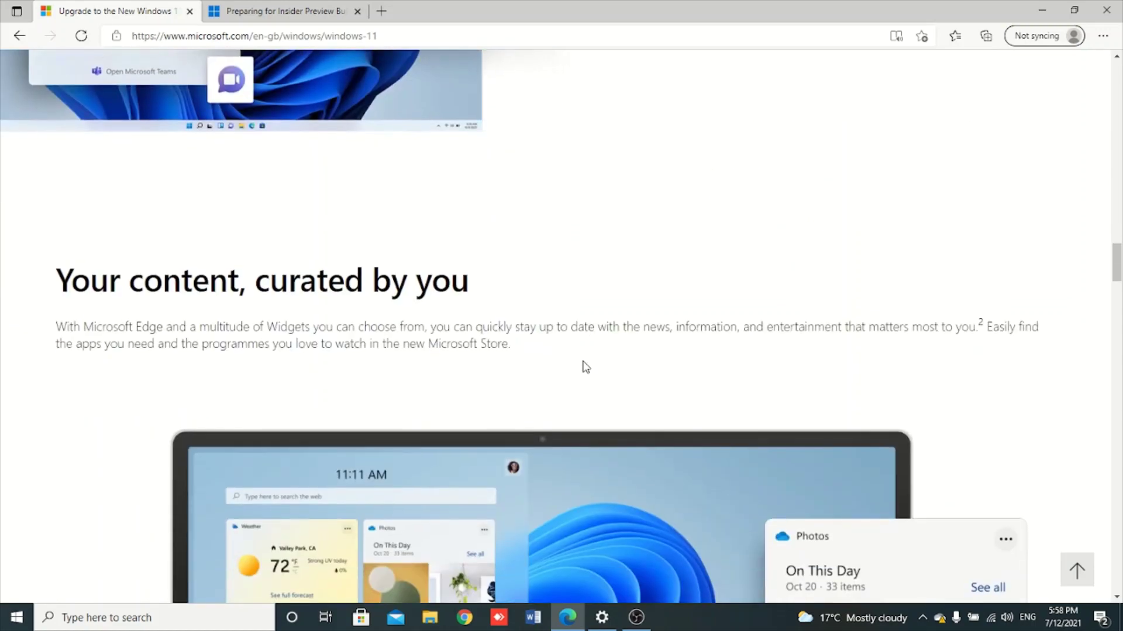
scroll(585, 367, "down", 10)
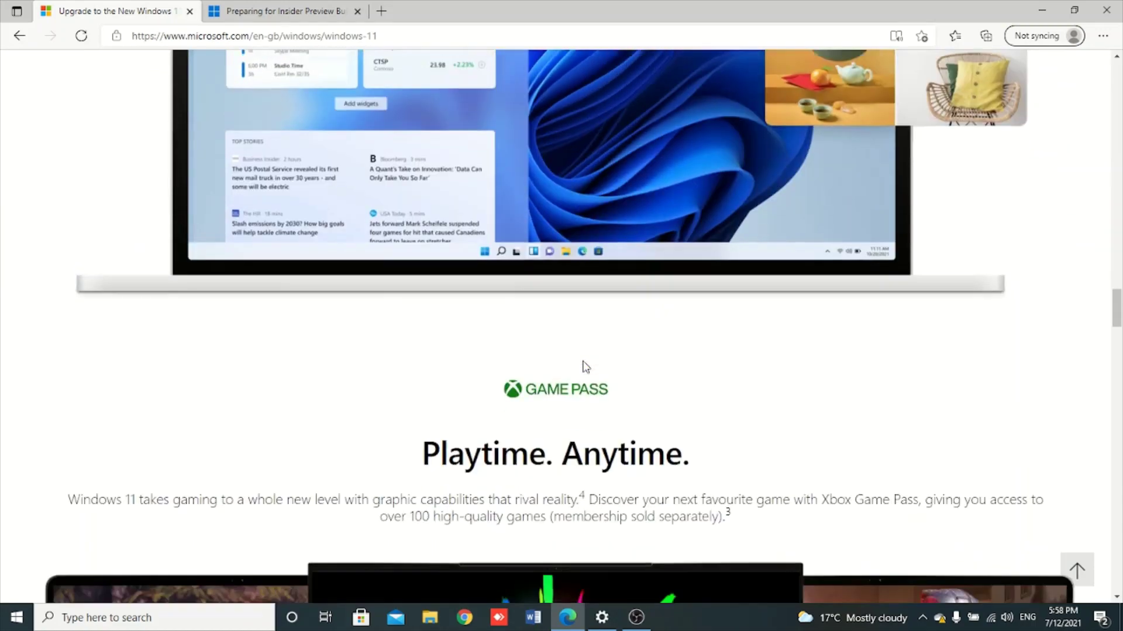
scroll(585, 367, "down", 10)
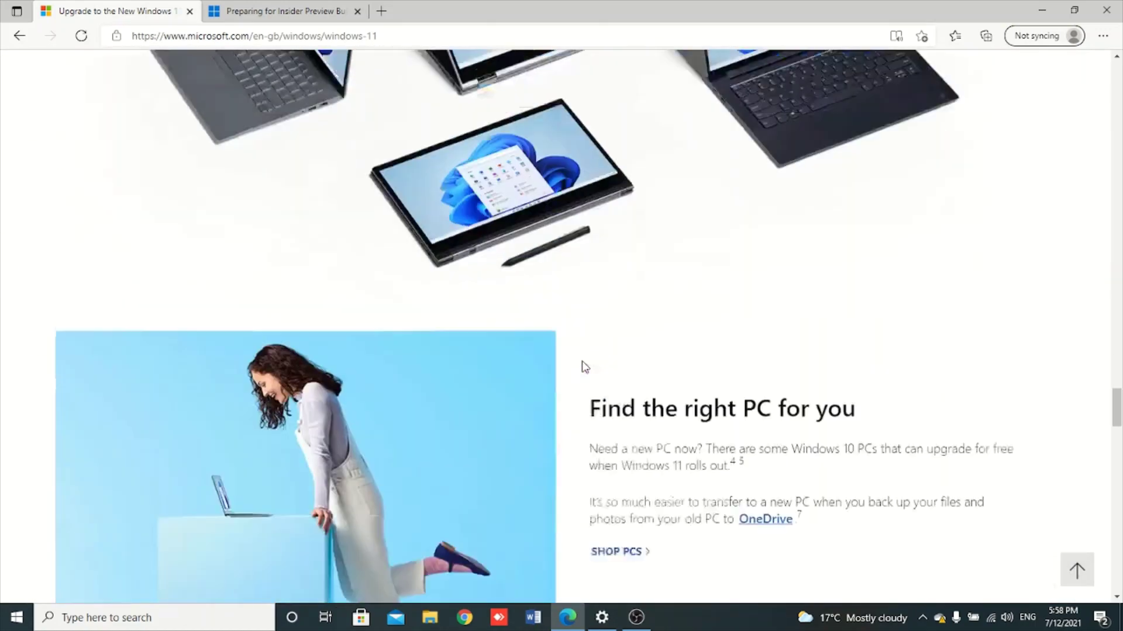
scroll(585, 367, "down", 10)
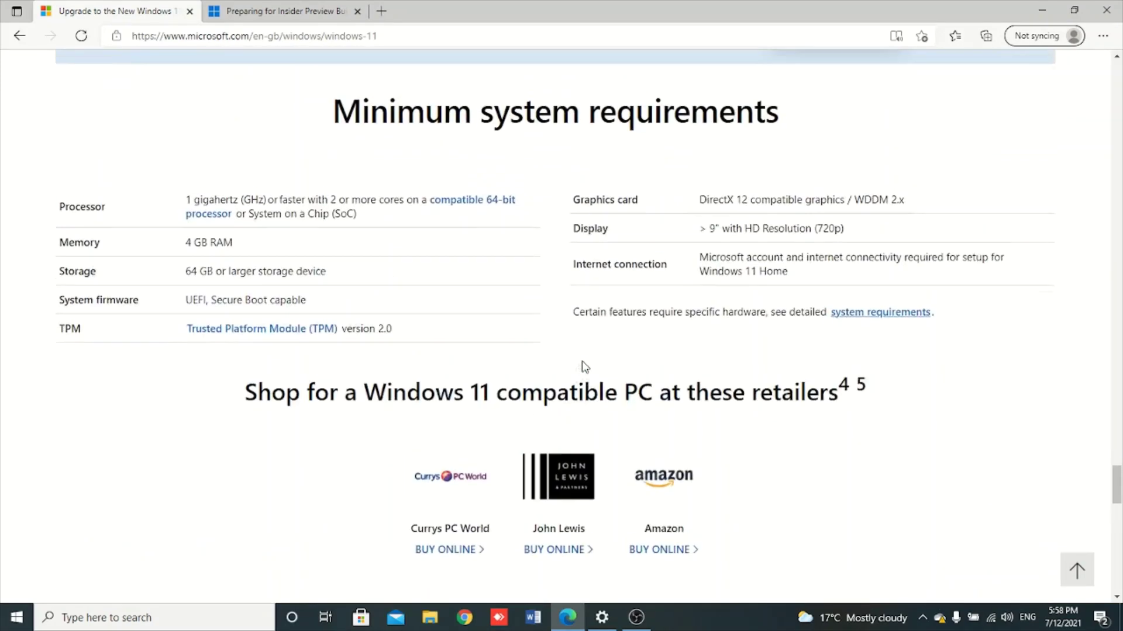
scroll(583, 362, "up", 1)
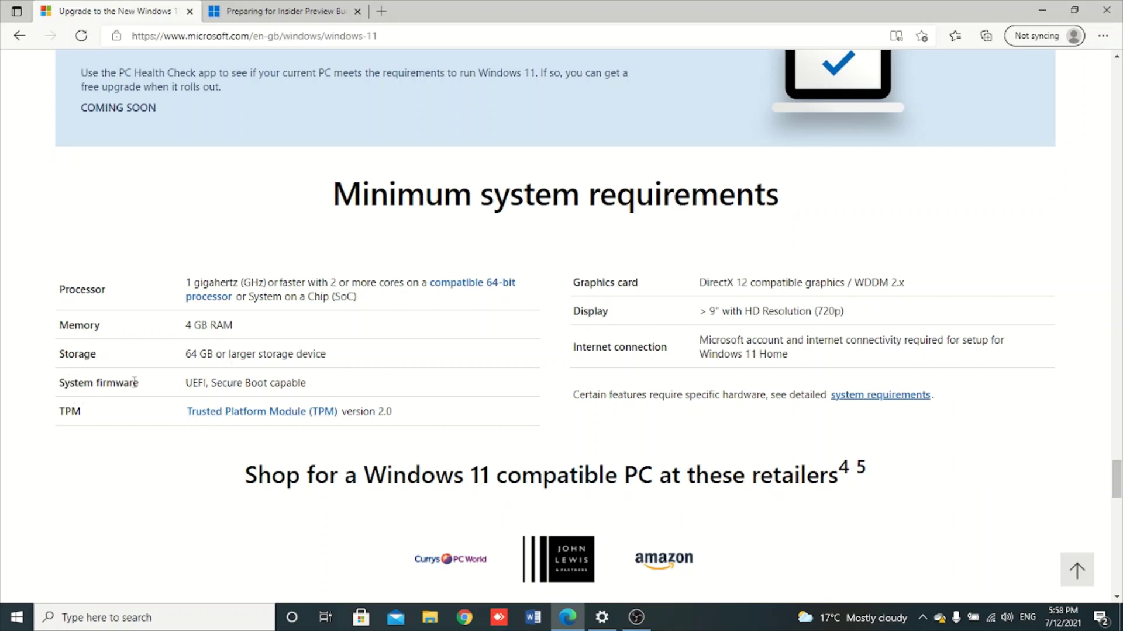
left_click_drag(185, 382, 325, 386)
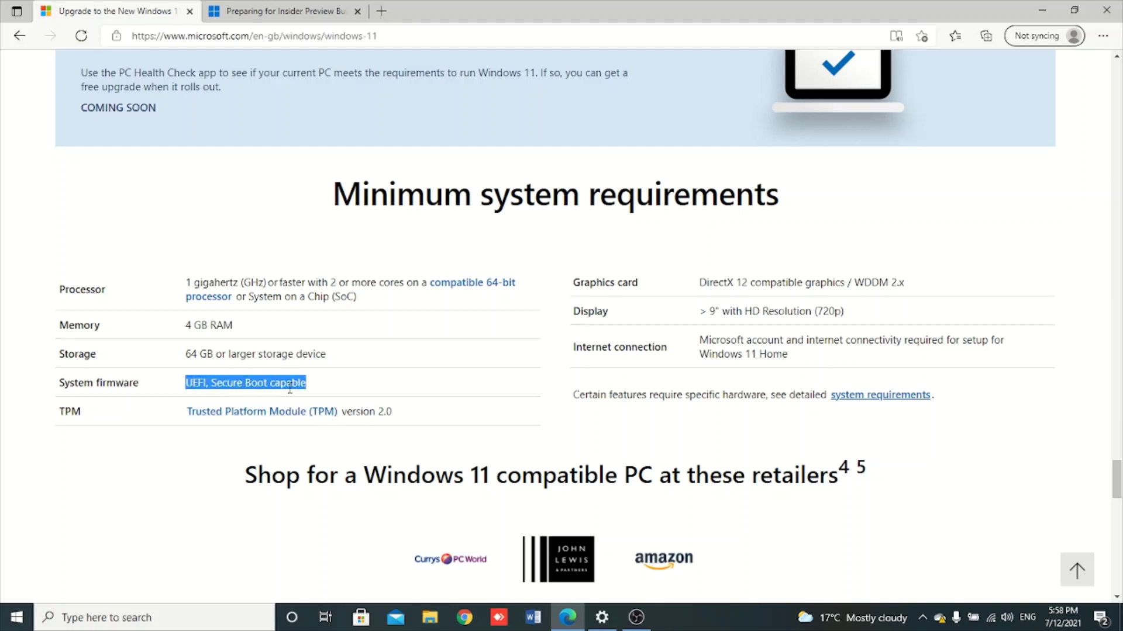
left_click_drag(182, 411, 439, 417)
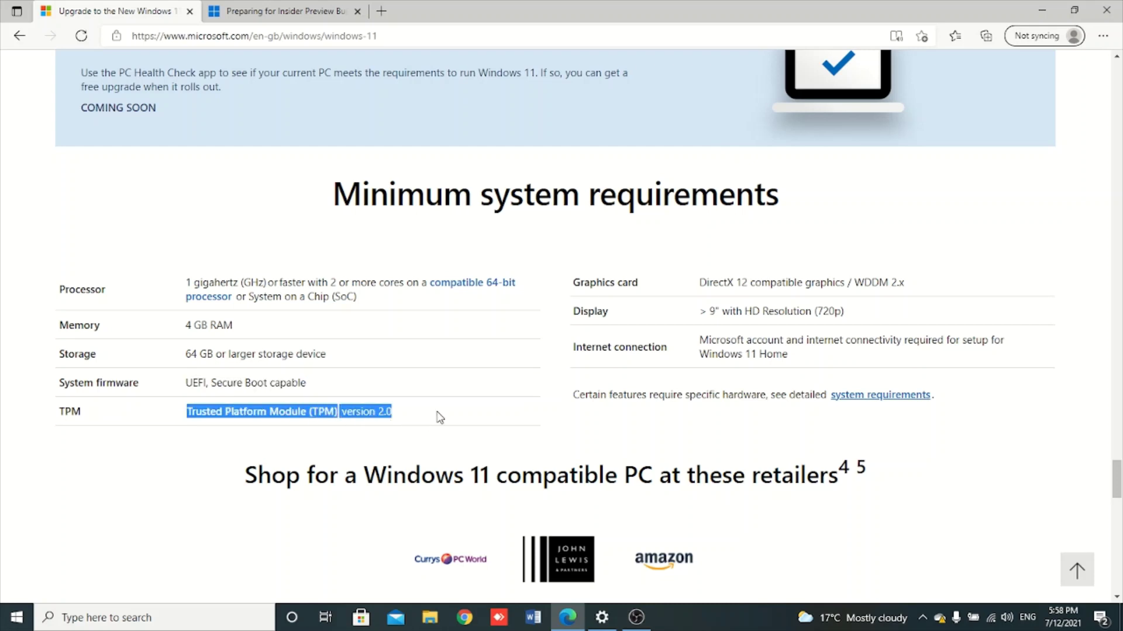
left_click(114, 466)
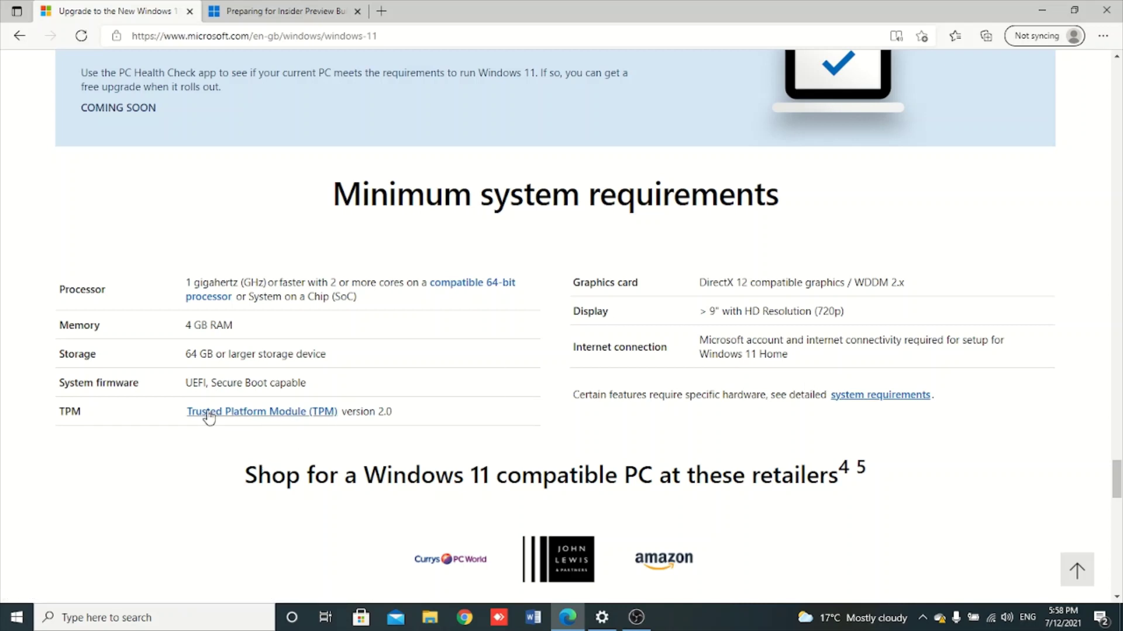
left_click_drag(165, 392, 140, 444)
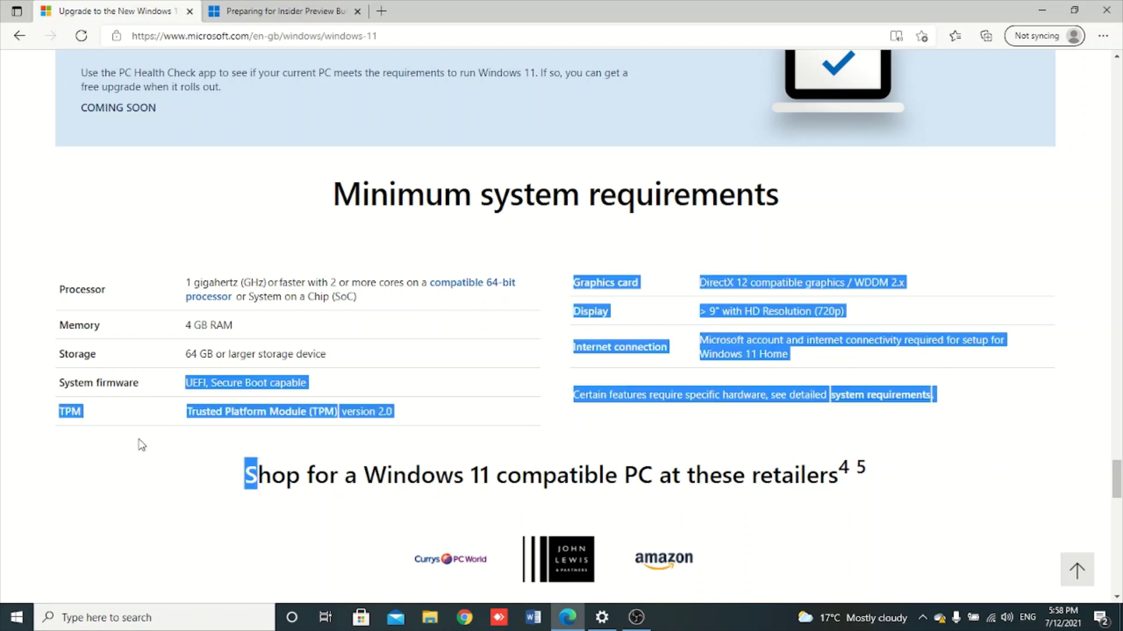
left_click(205, 456)
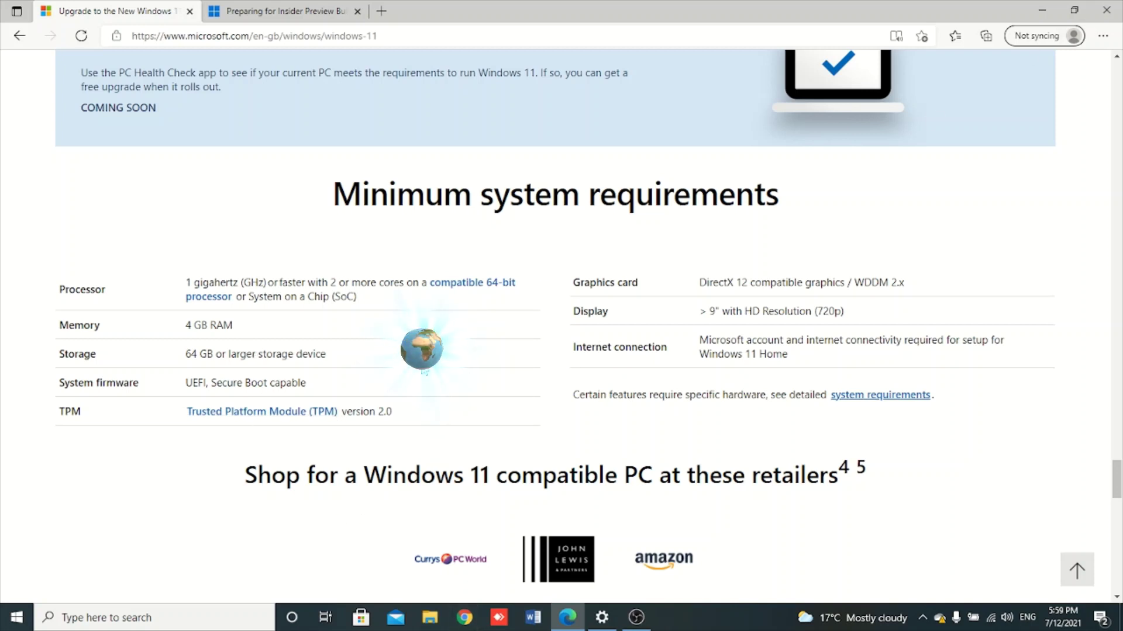
- Show the Settings Windows Insider Programme page's hardware-requirements warning, with the window moved left
left_click(1041, 10)
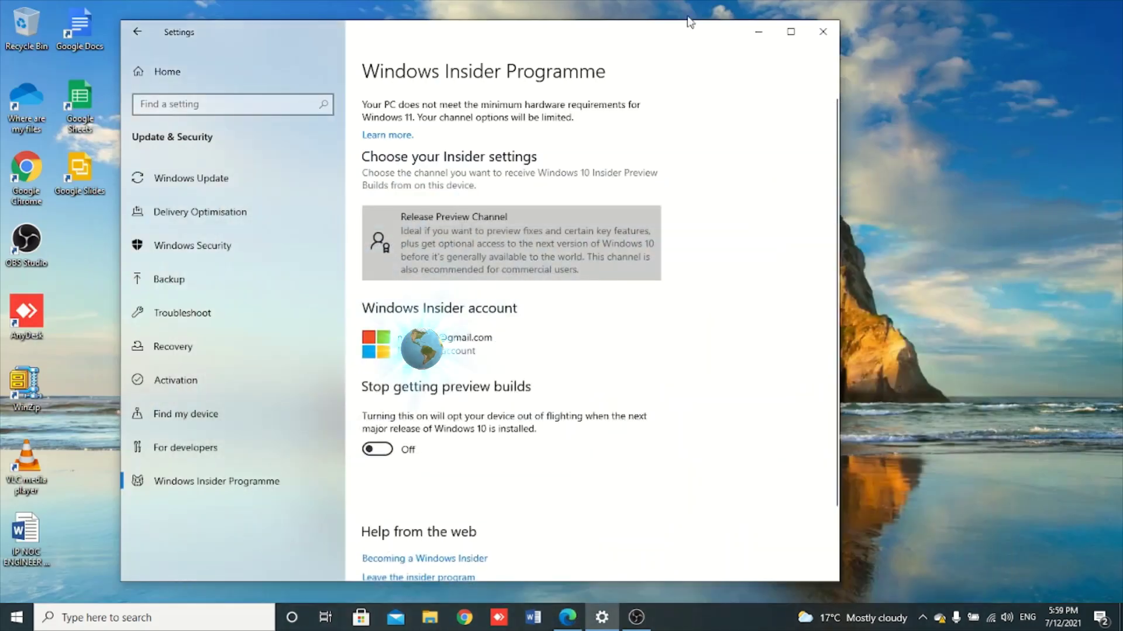
left_click(759, 25)
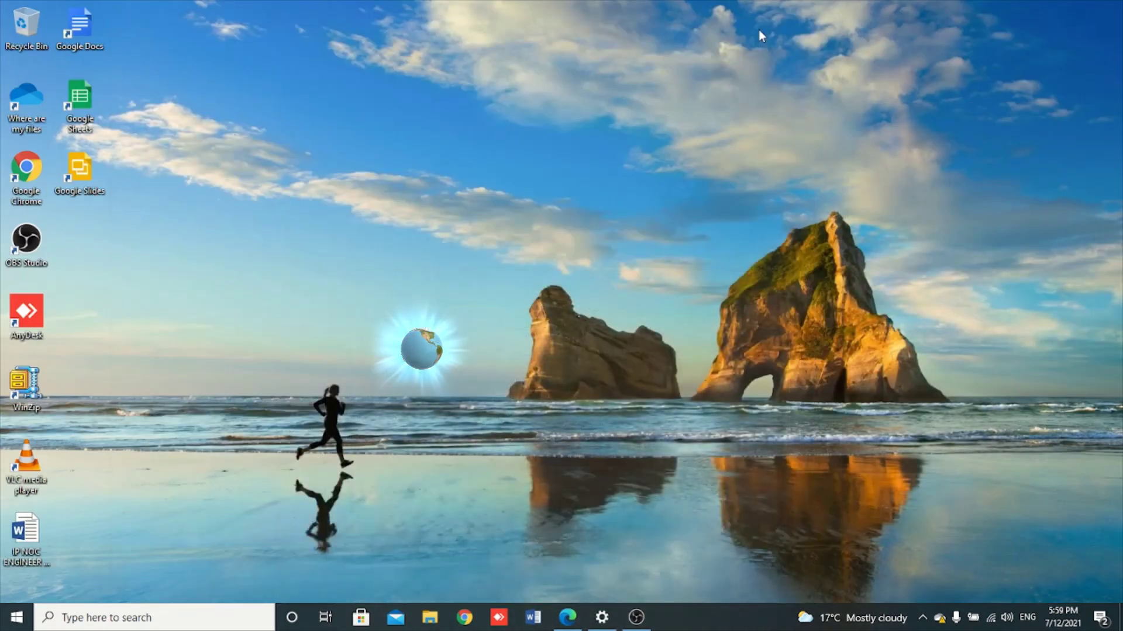
left_click(602, 617)
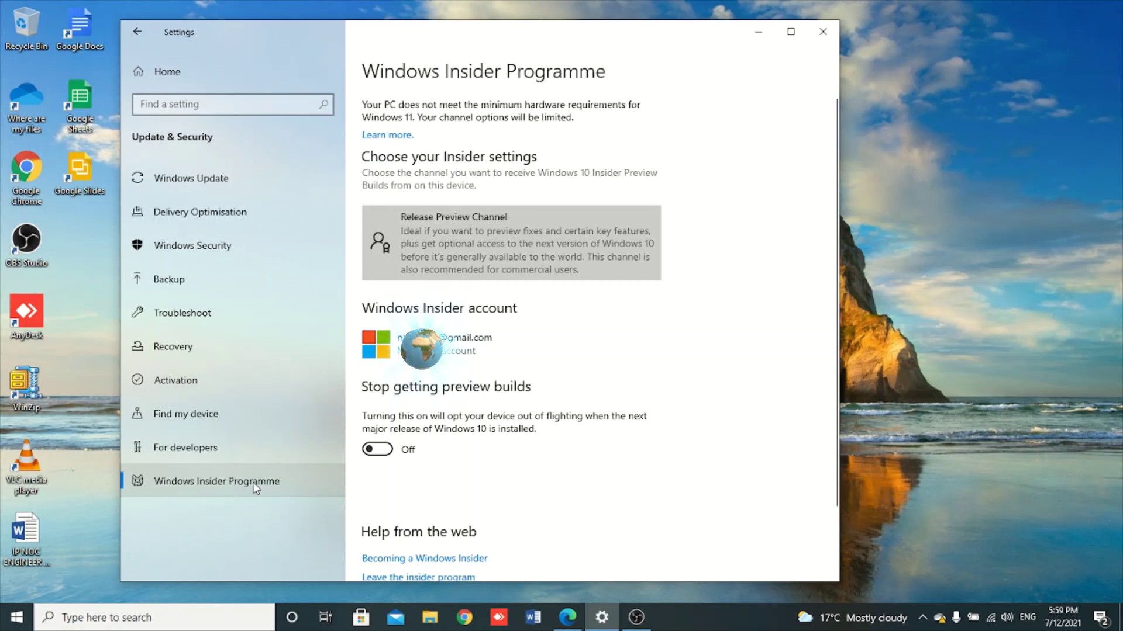
left_click(206, 483)
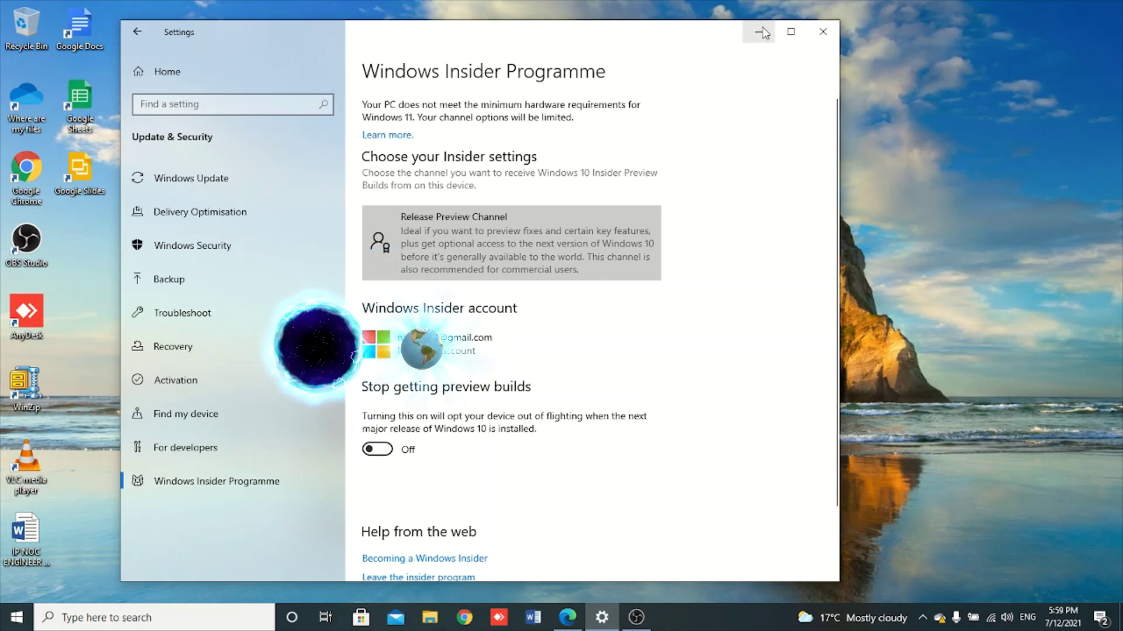
left_click_drag(549, 41, 418, 46)
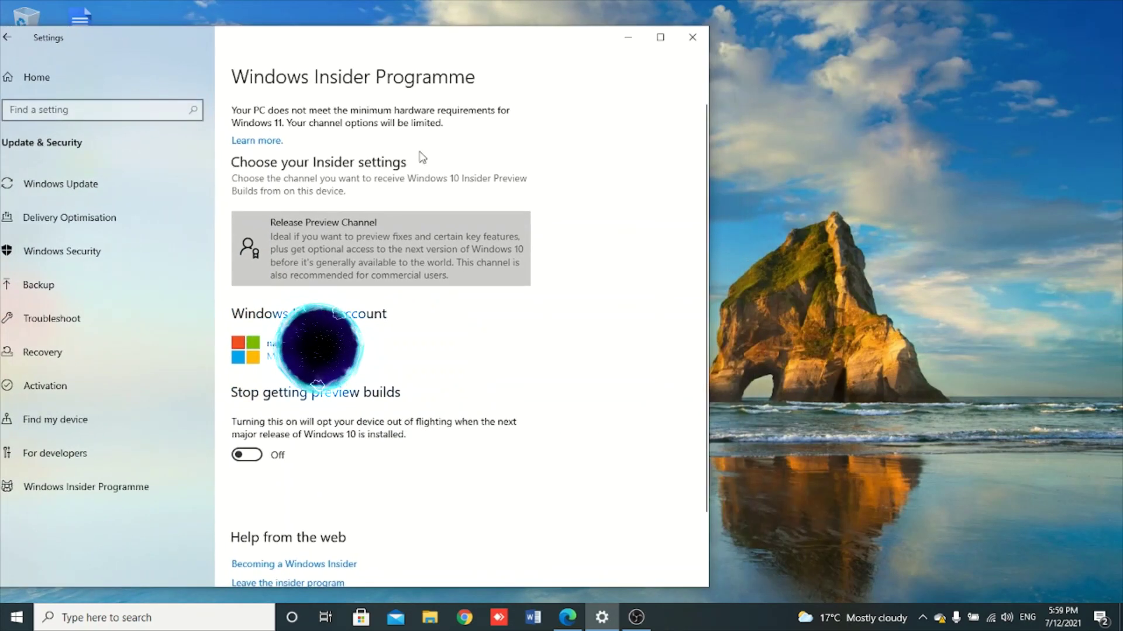
- Run Windows PowerShell from Start's Recent list as administrator, approving the UAC prompt
left_click(165, 620)
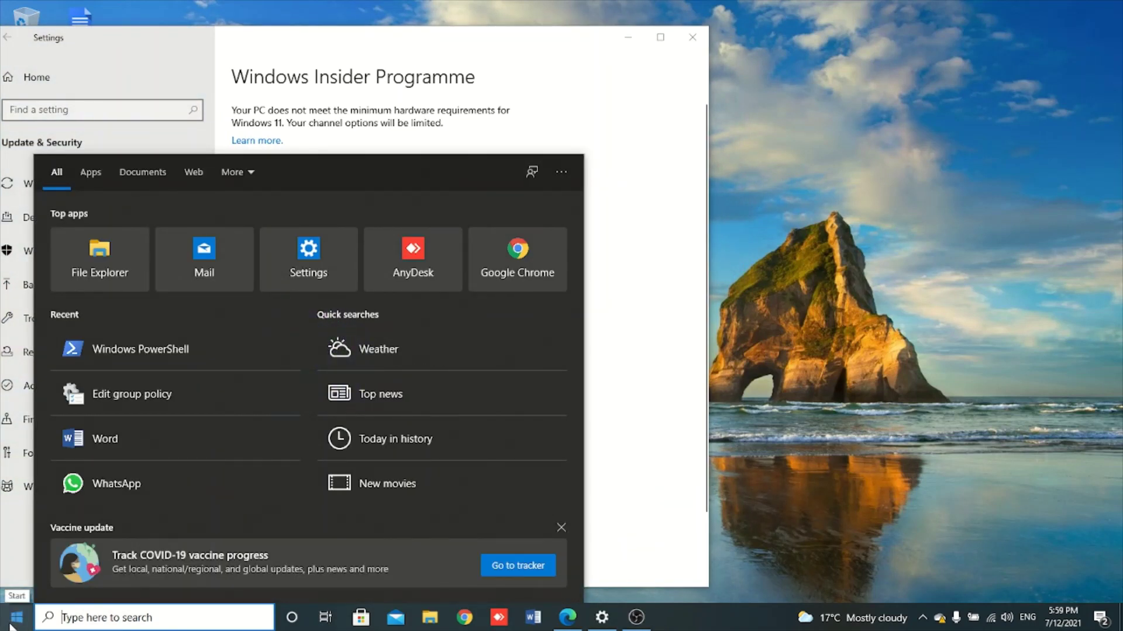
right_click(177, 360)
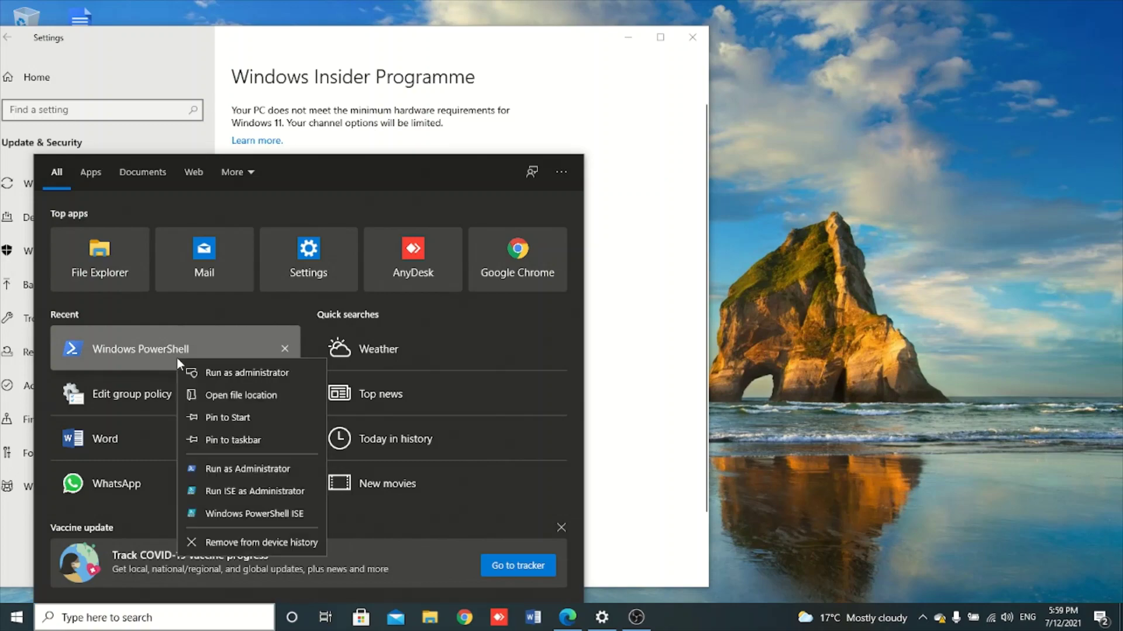
left_click(249, 373)
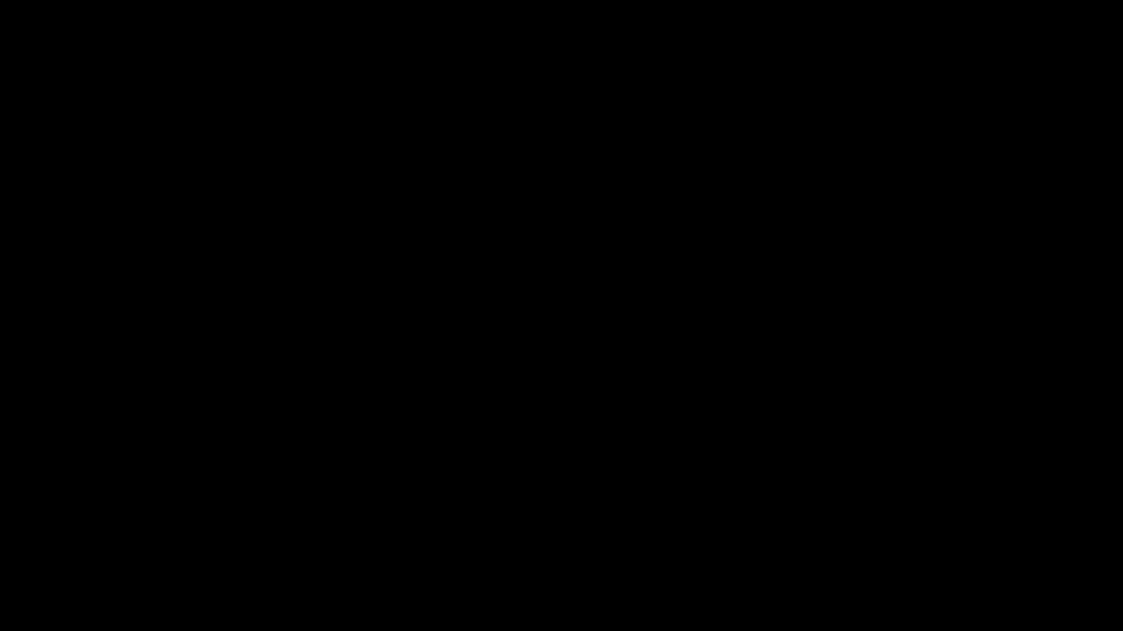
left_click(649, 238)
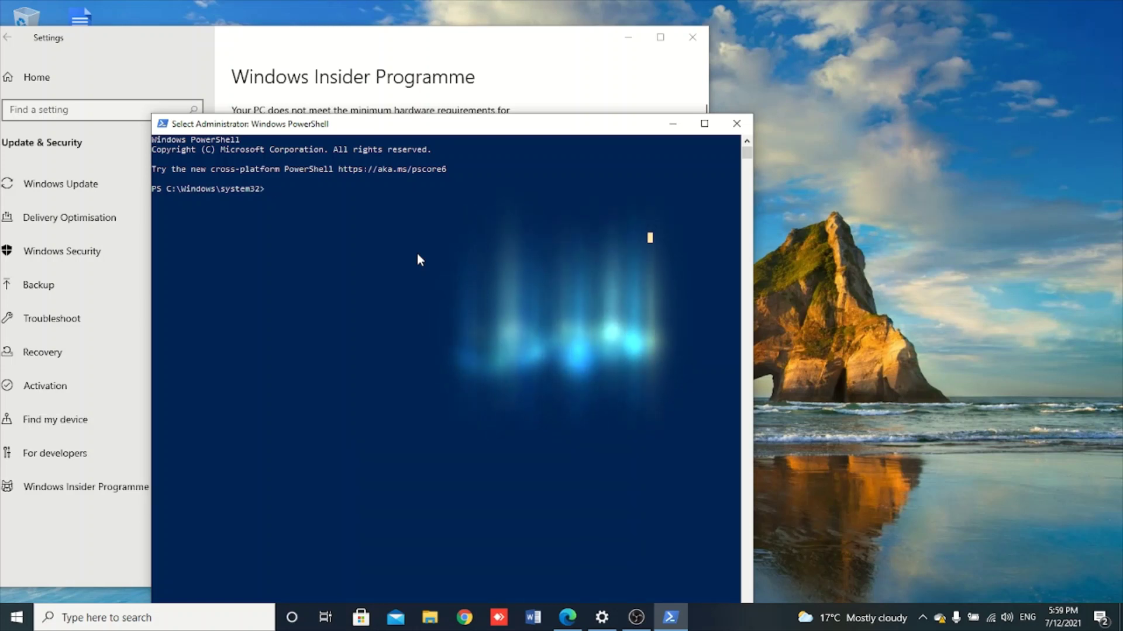
- Run get-tpm in PowerShell after correcting the mistyped tpm-get command
type("tpm")
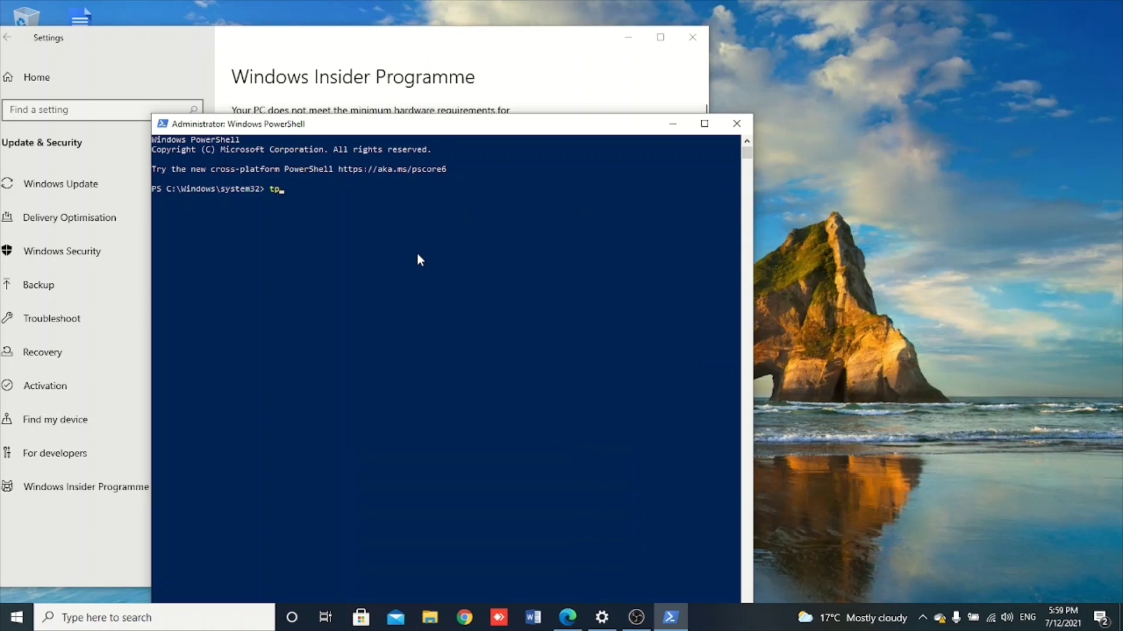
type("-get")
key("Return")
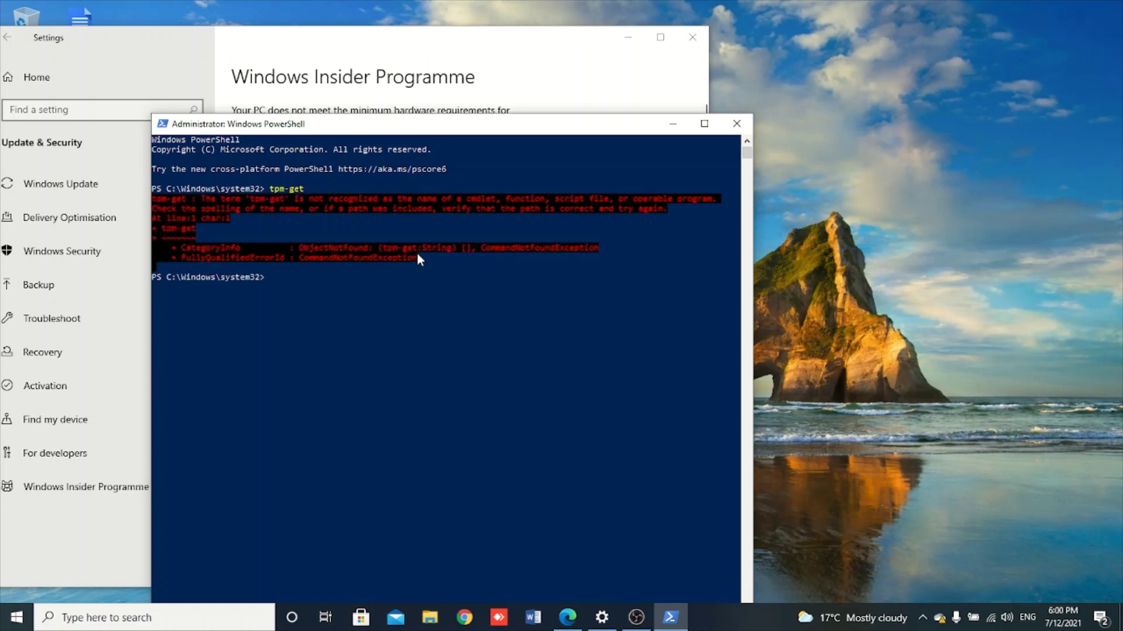
key("Up")
key("Up")
key("Return")
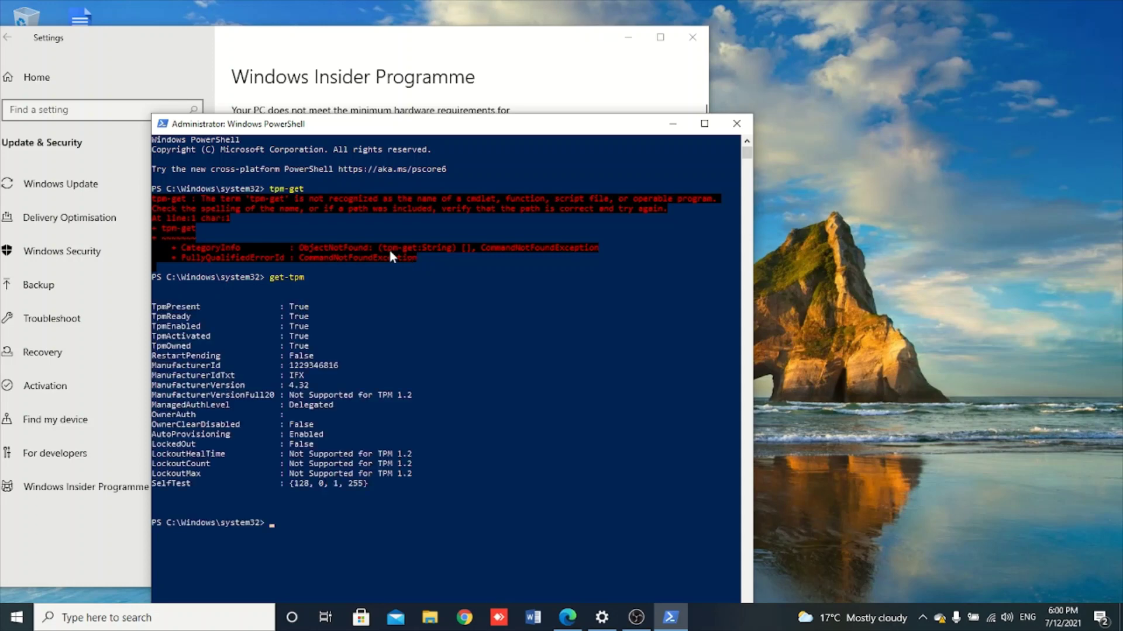
scroll(318, 293, "down", 4)
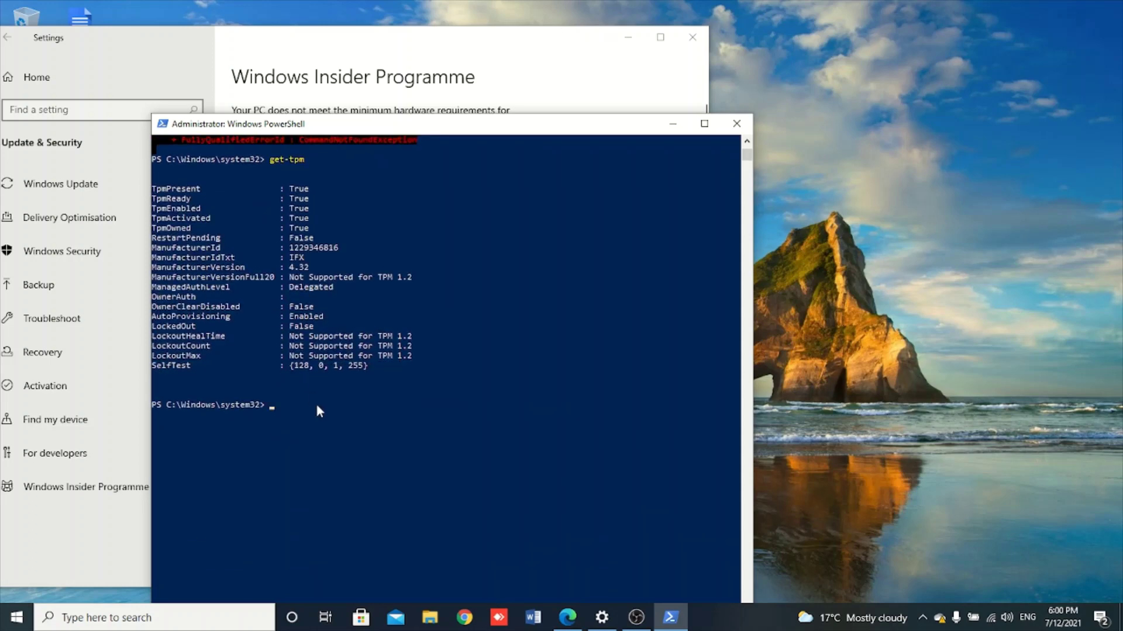
scroll(318, 410, "down", 1)
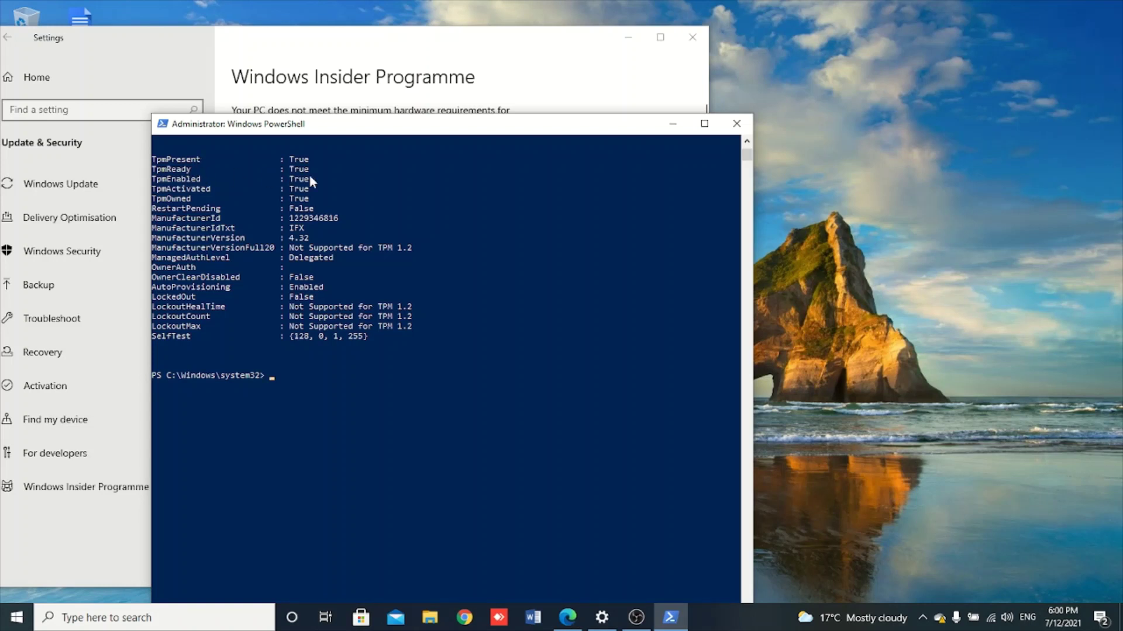
- Highlight the TpmReady through TpmOwned lines, all True, then minimise the console
left_click_drag(299, 166, 311, 201)
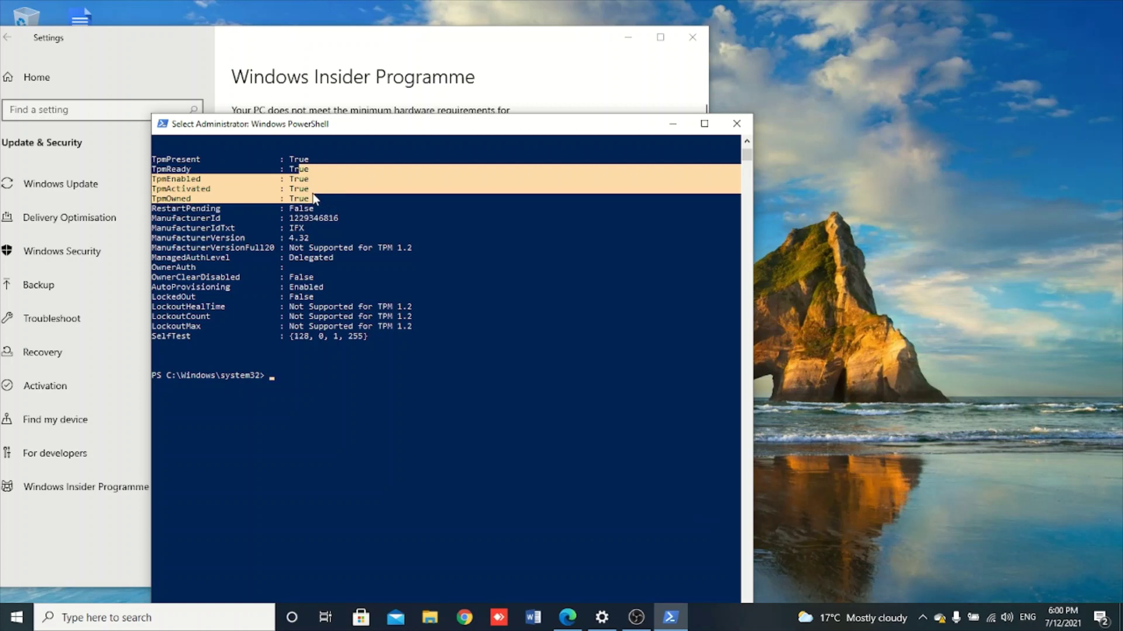
right_click(297, 171)
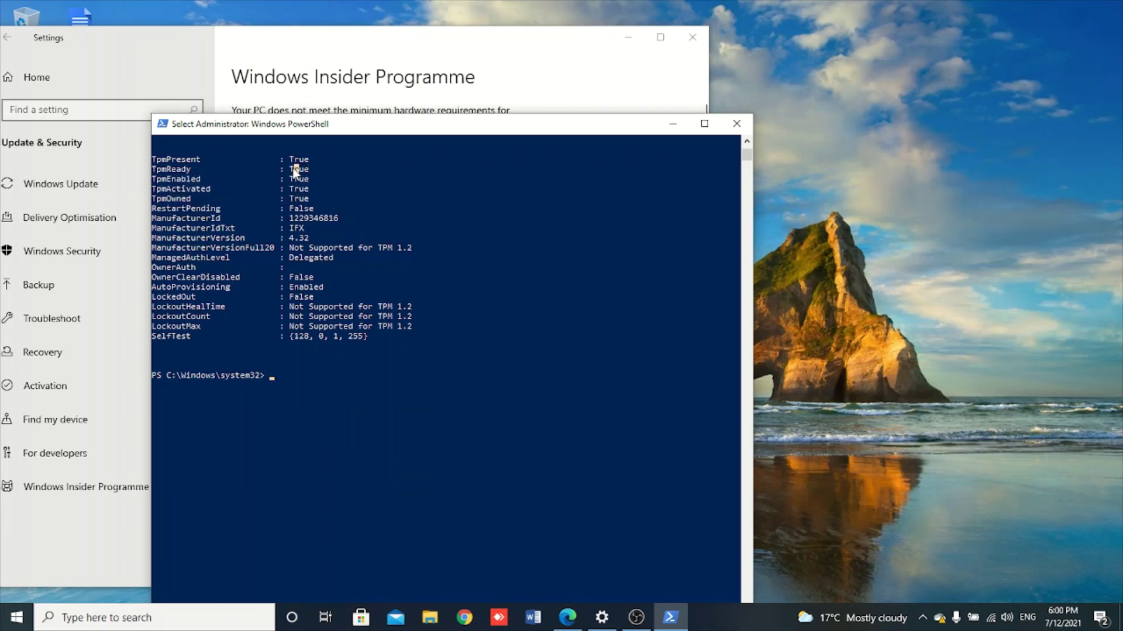
left_click_drag(290, 169, 315, 199)
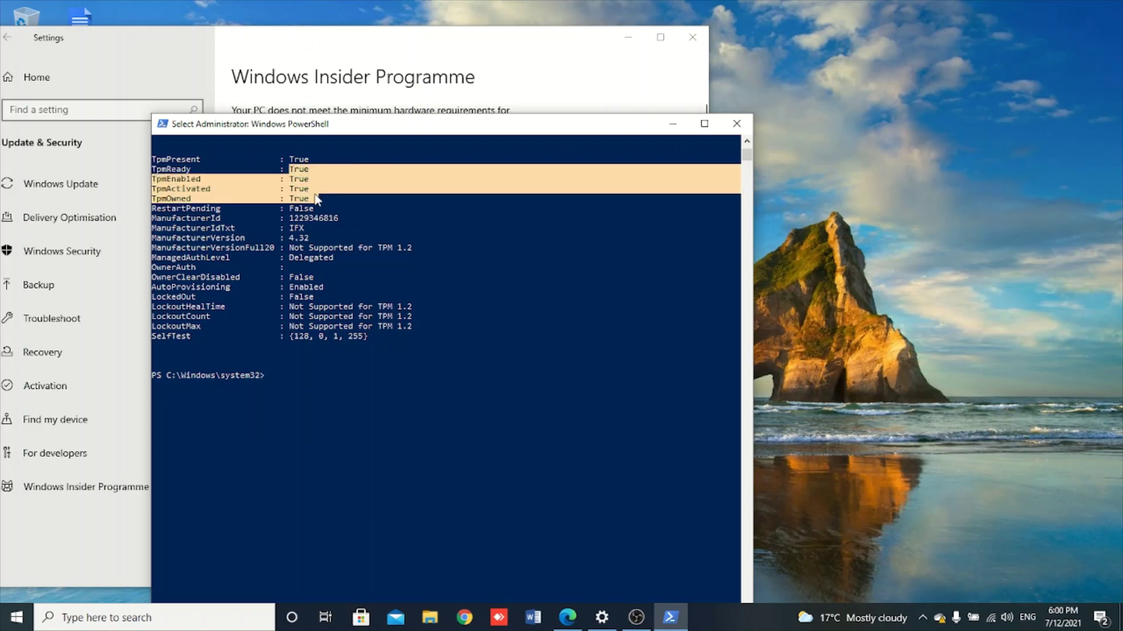
left_click(671, 125)
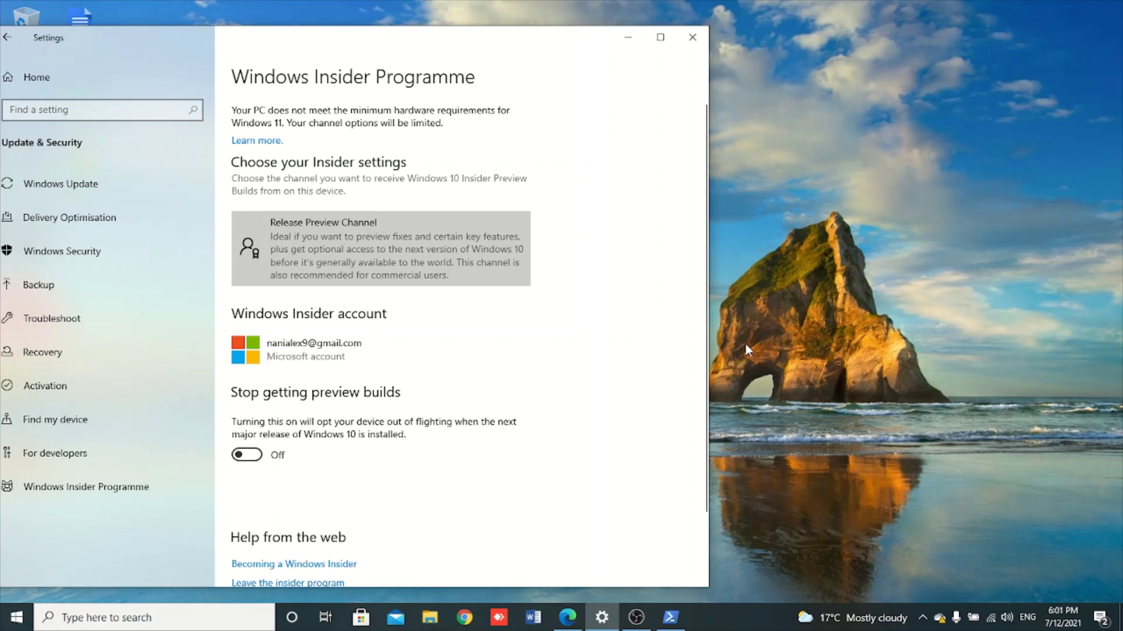
- Launch tpm.msc from the Run dialog to open TPM Management
key("super+r")
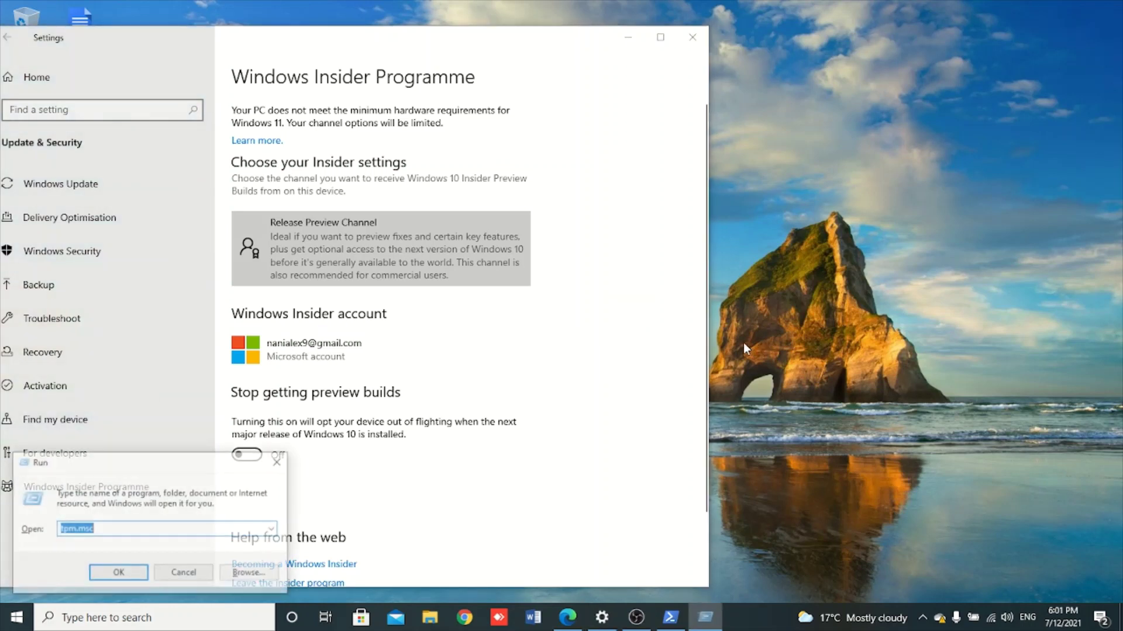
left_click(121, 526)
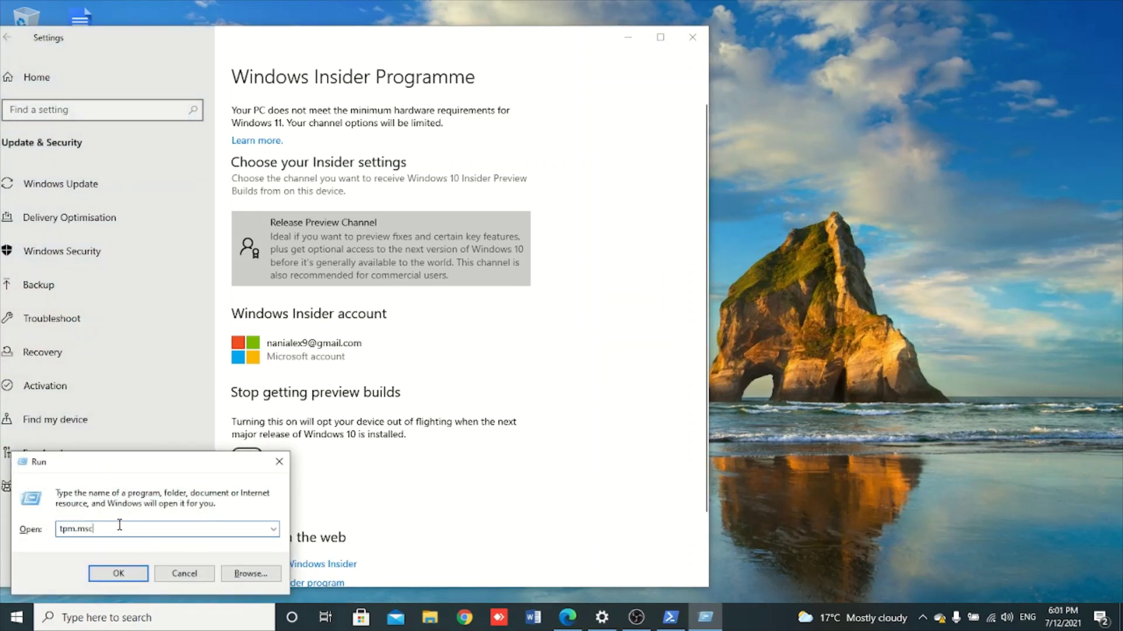
left_click_drag(140, 467, 842, 221)
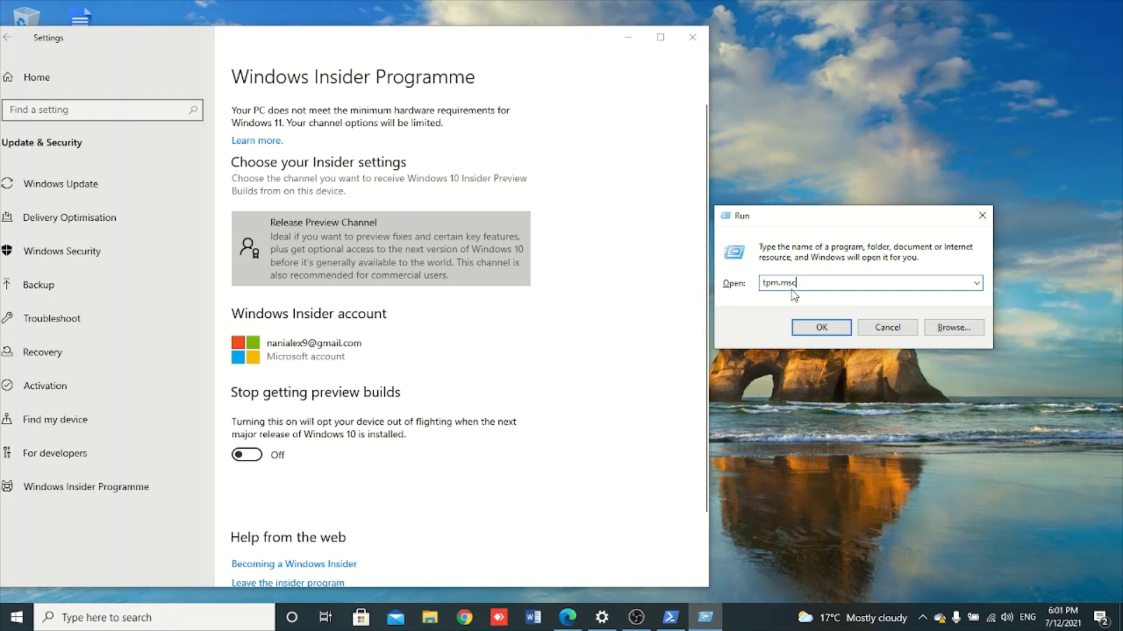
left_click(816, 328)
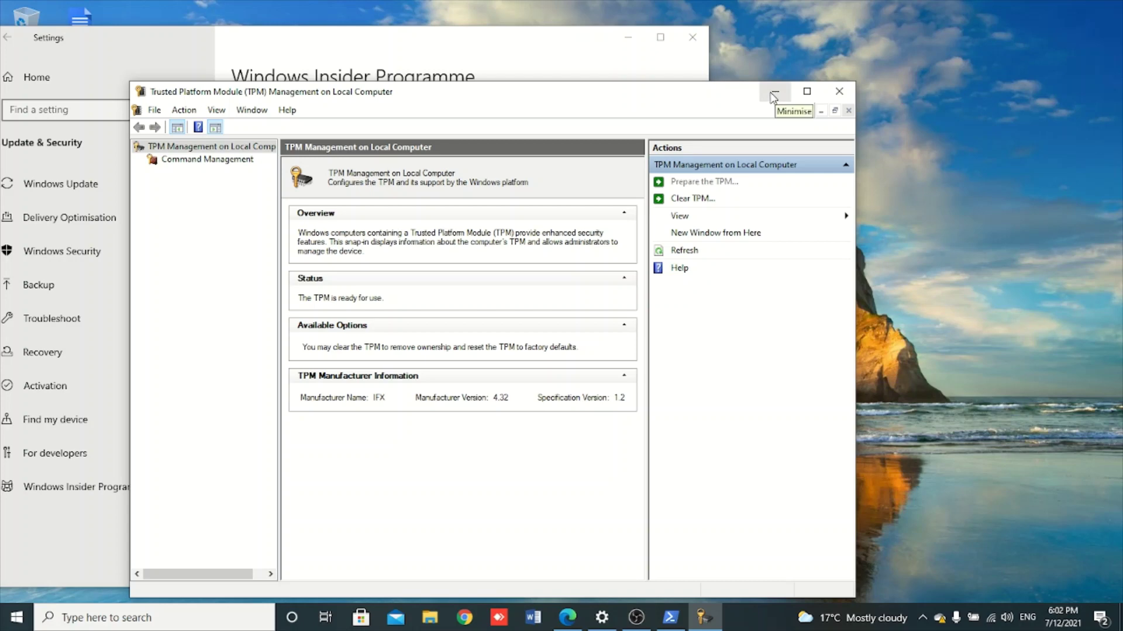
left_click(673, 620)
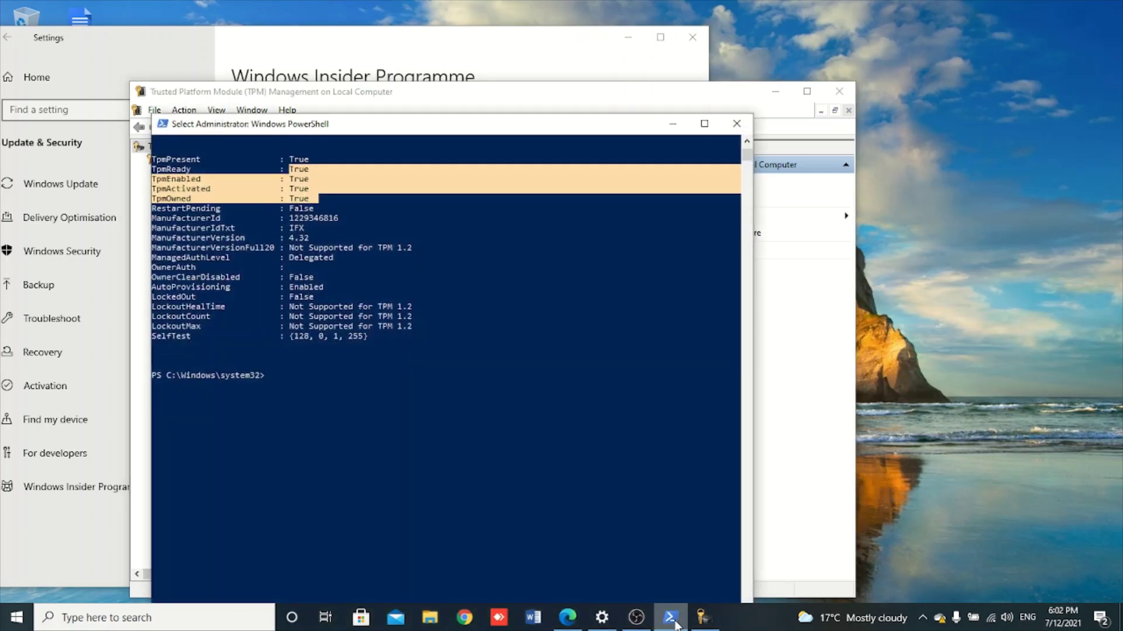
left_click(429, 483)
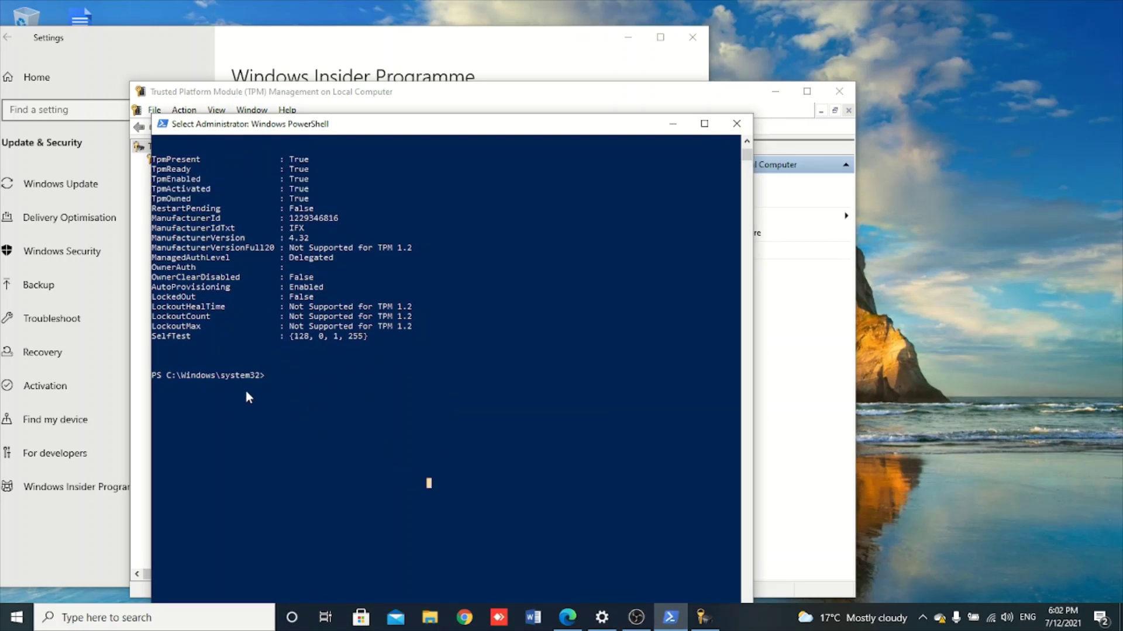
scroll(327, 345, "up", 3)
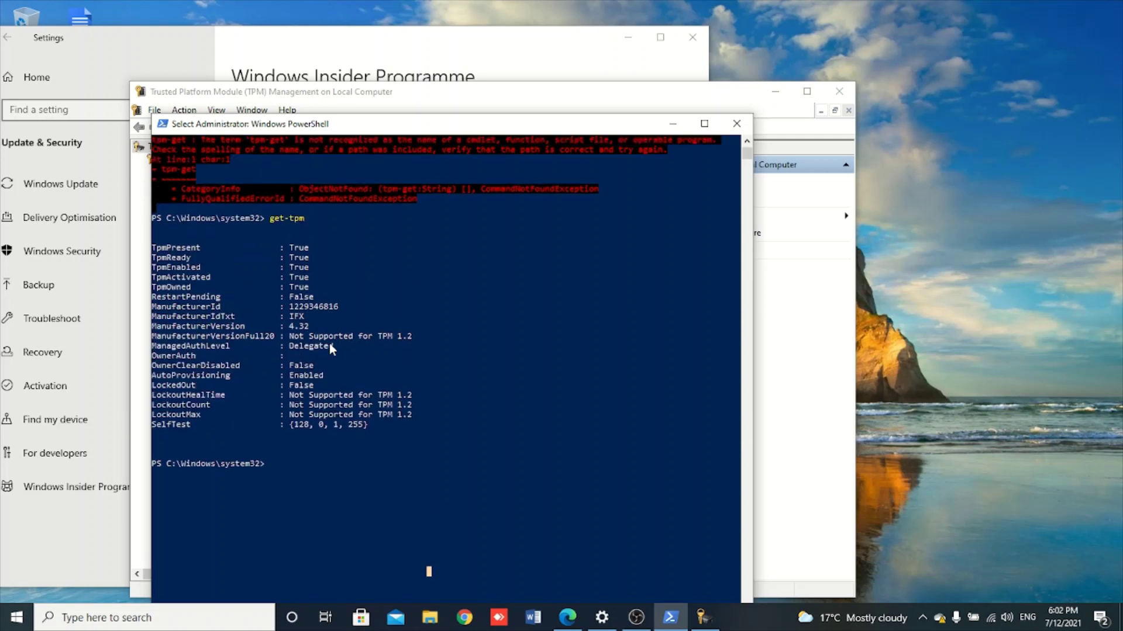
scroll(324, 350, "down", 1)
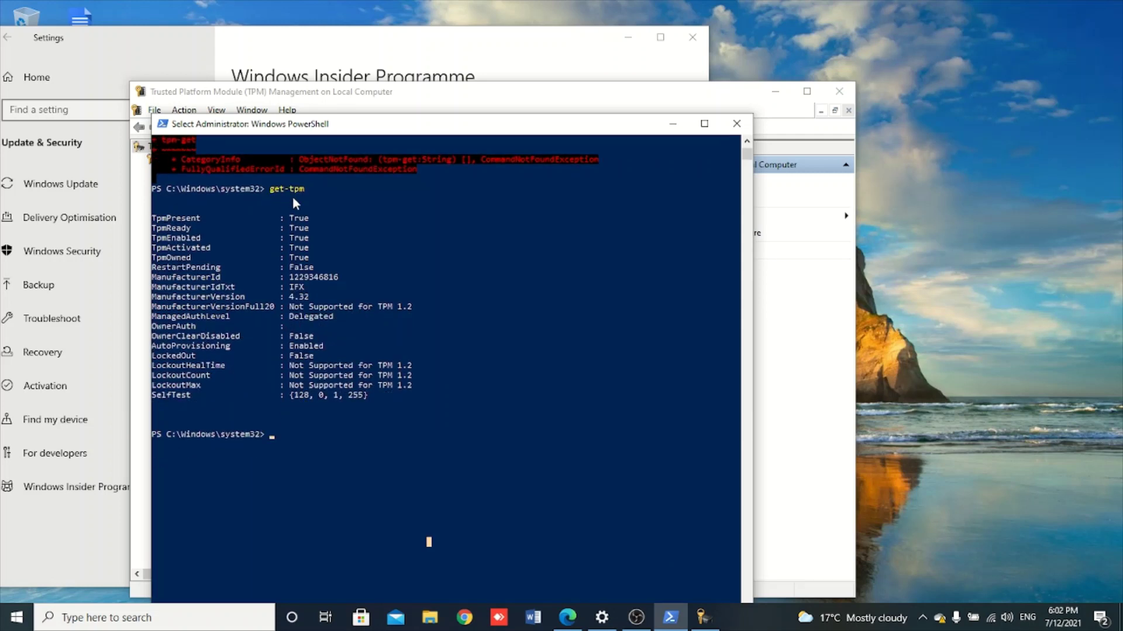
scroll(305, 387, "down", 1)
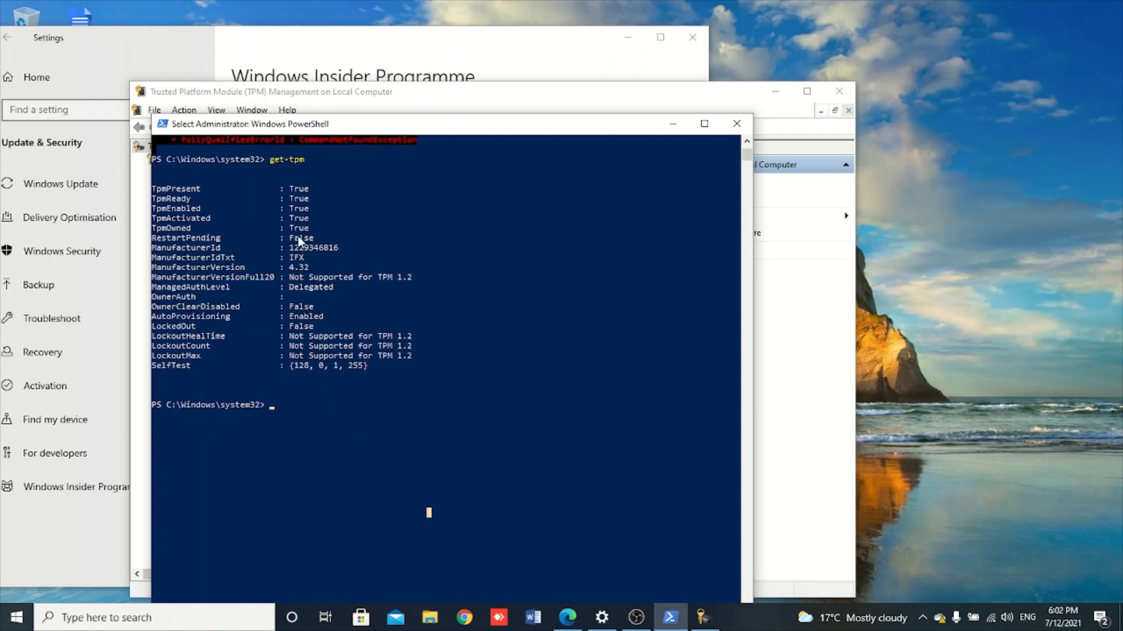
left_click_drag(305, 199, 315, 227)
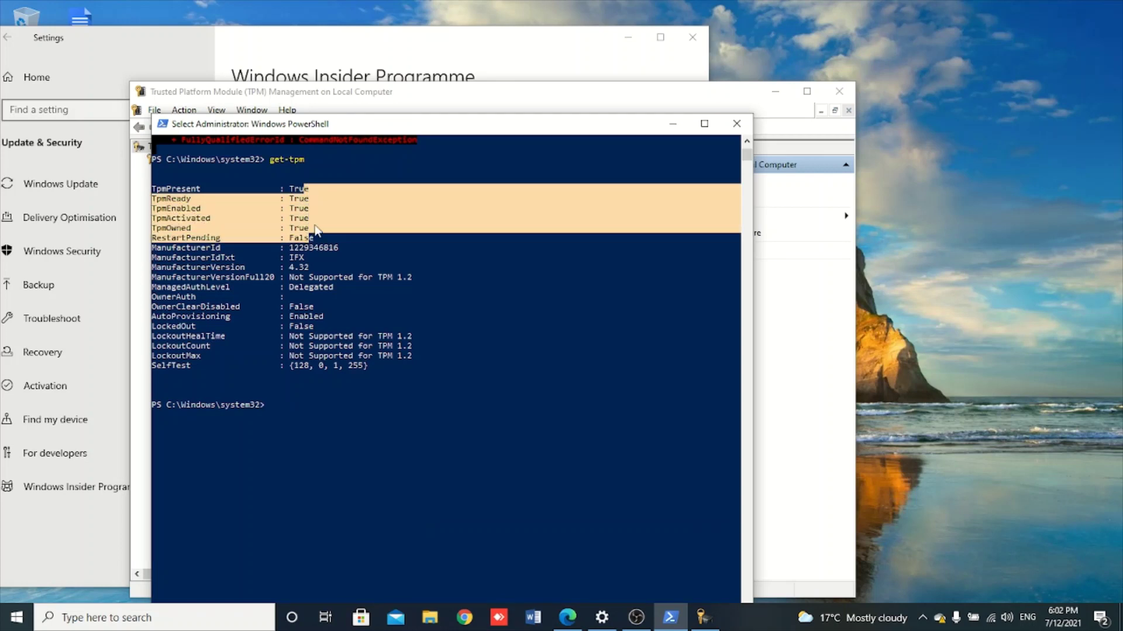
scroll(393, 436, "down", 3)
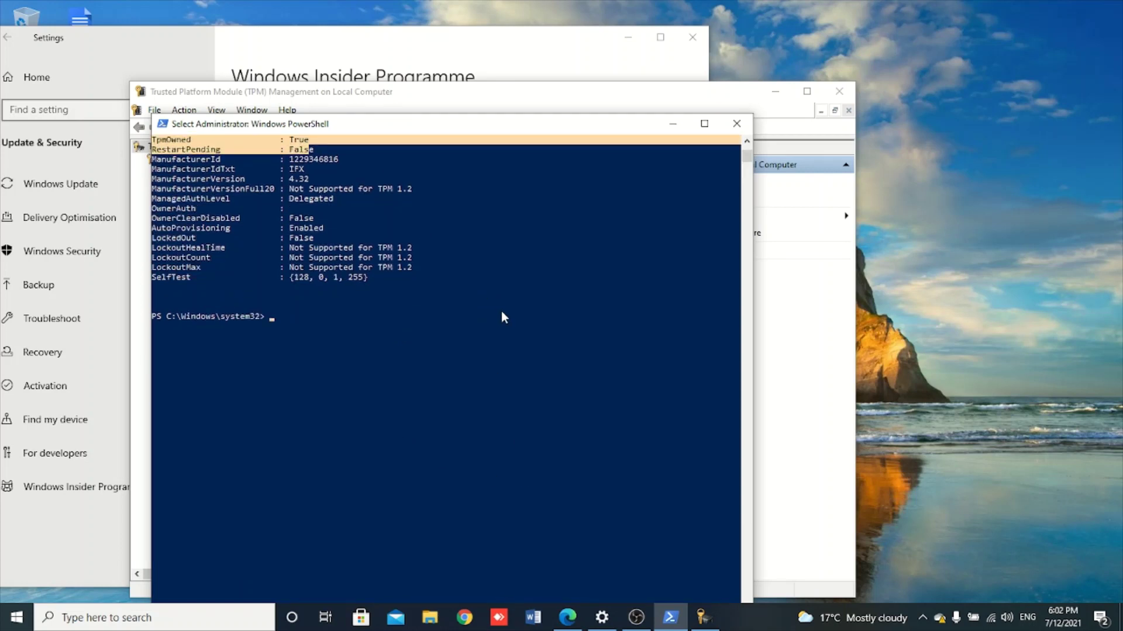